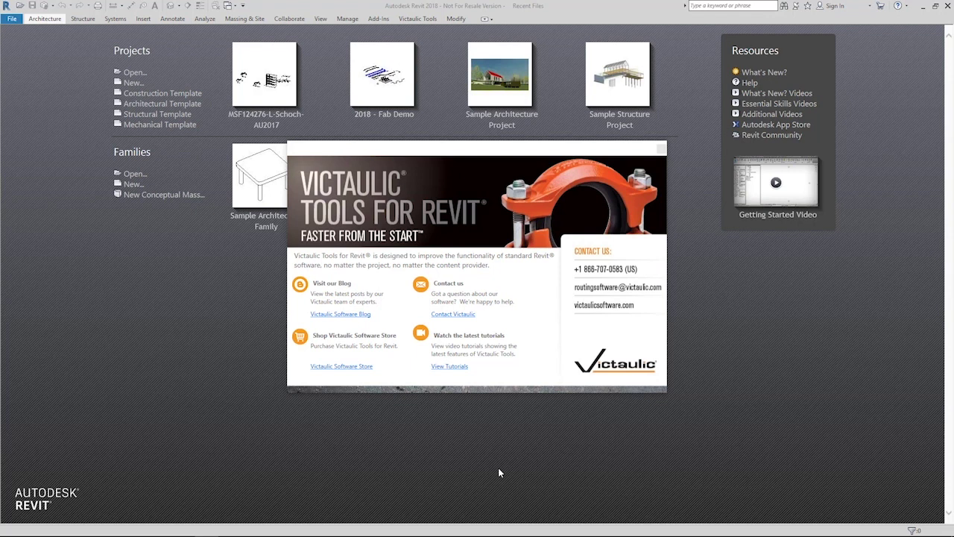
Dismiss the Victaulic splash panel and start a new project from the Mechanical Template
click(660, 152)
click(164, 126)
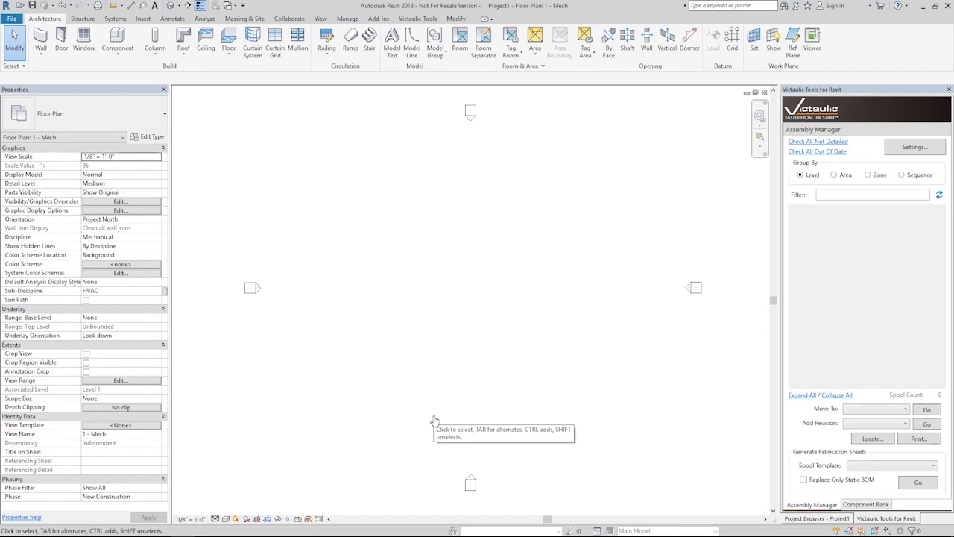
click(915, 147)
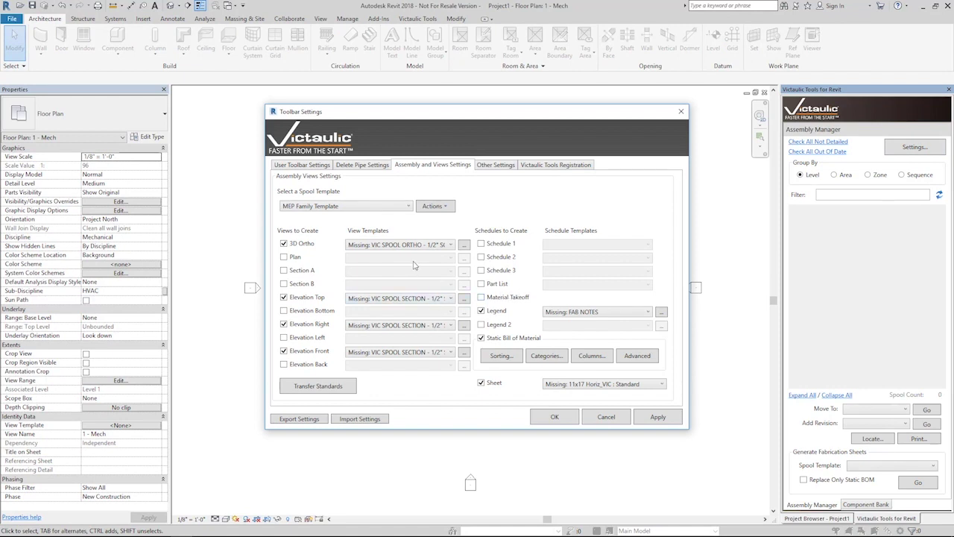
click(449, 245)
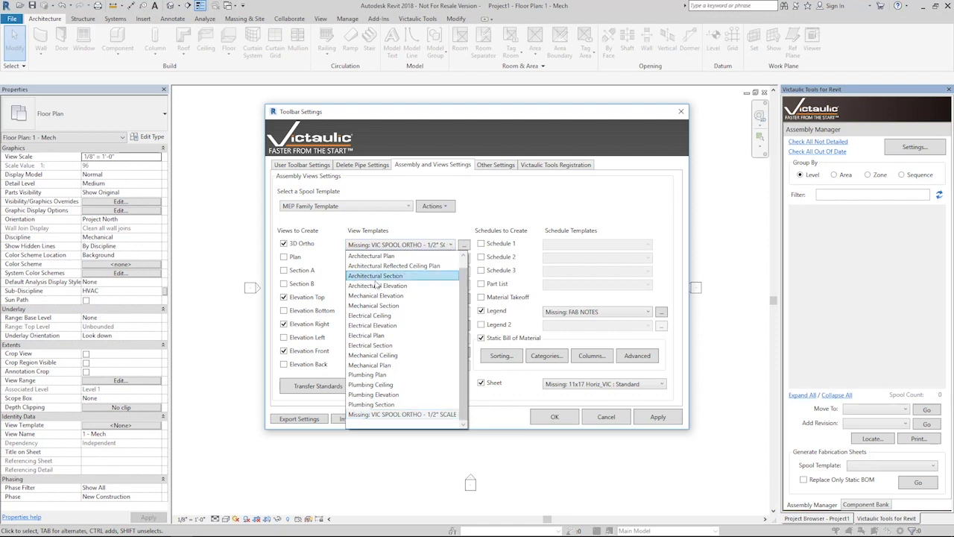
click(465, 224)
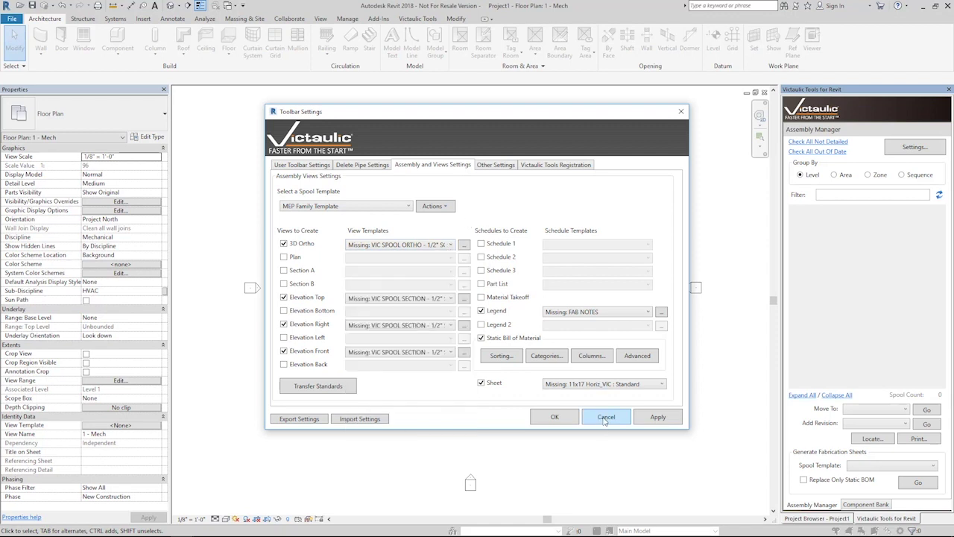
click(594, 386)
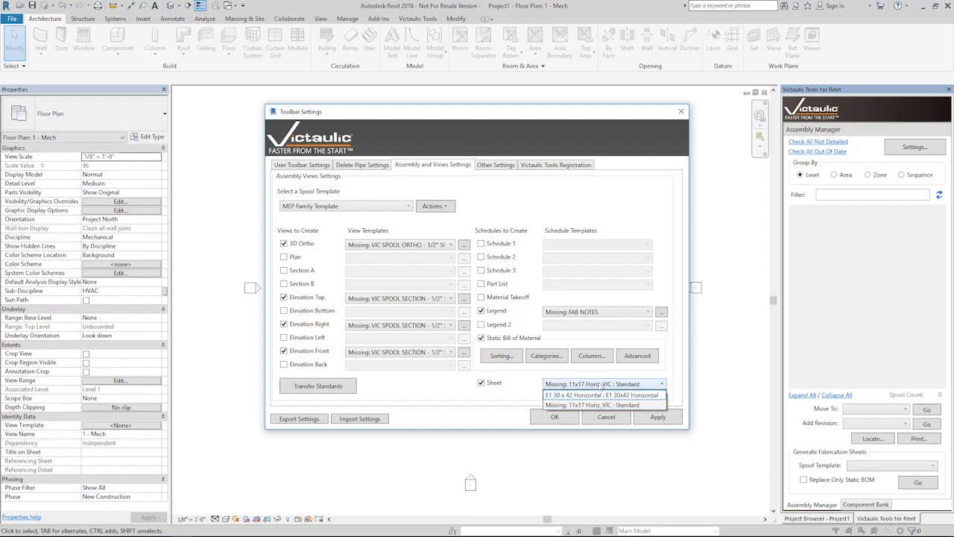
click(461, 402)
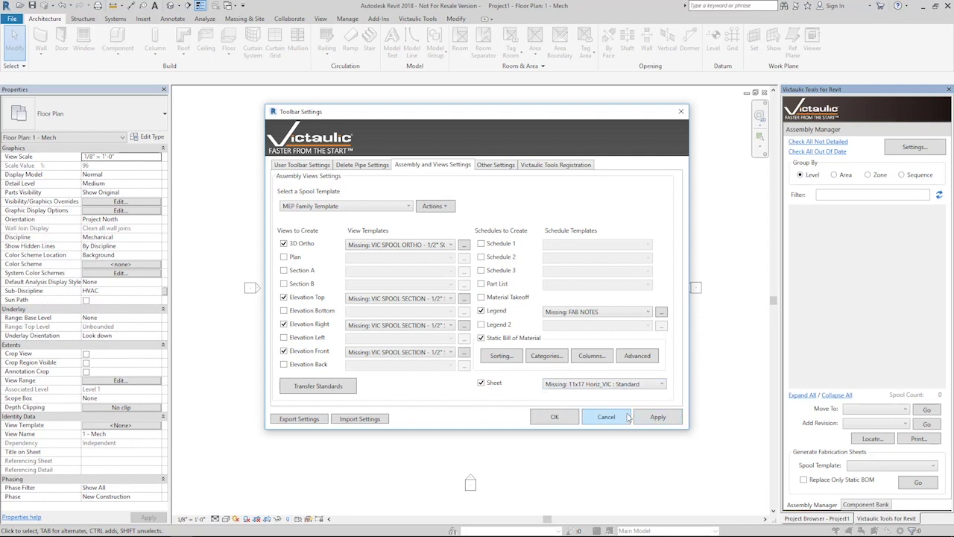
click(627, 418)
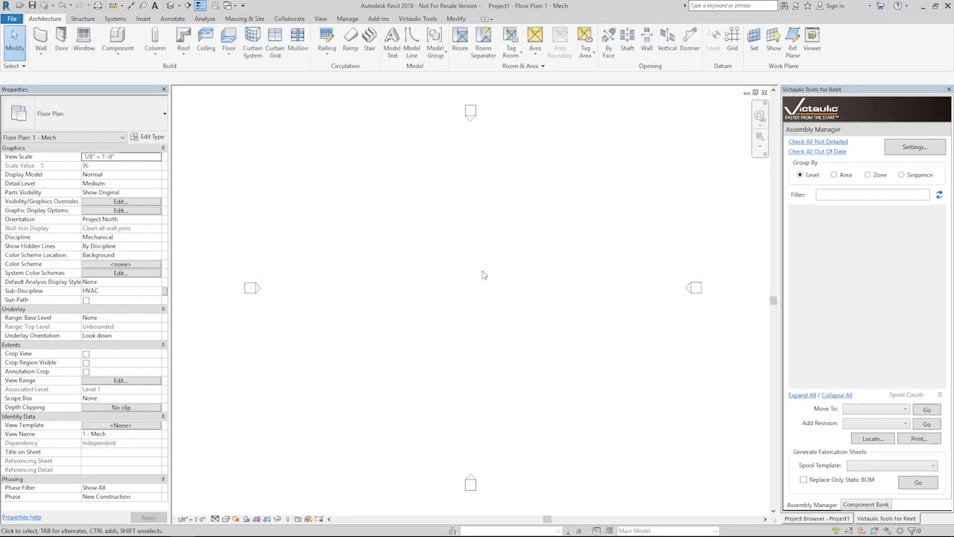
In Project Maintenance, tick Victaulic IPS Pipe Types and leave the custom pipe types unchanged
click(417, 19)
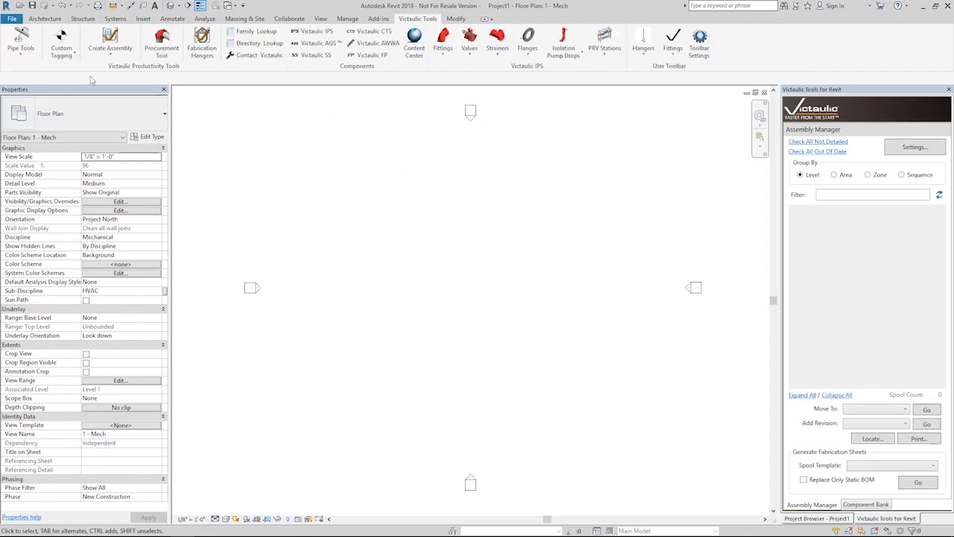
click(62, 51)
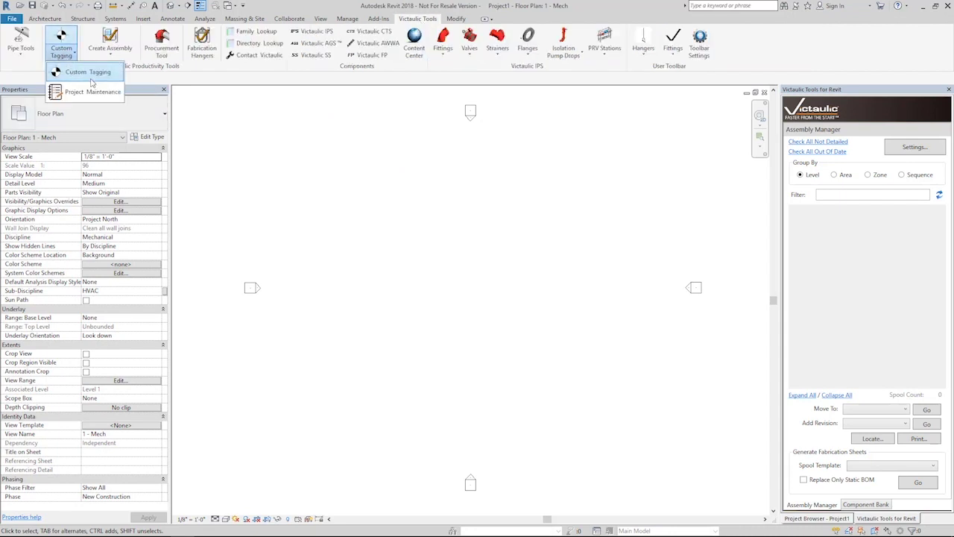
click(90, 94)
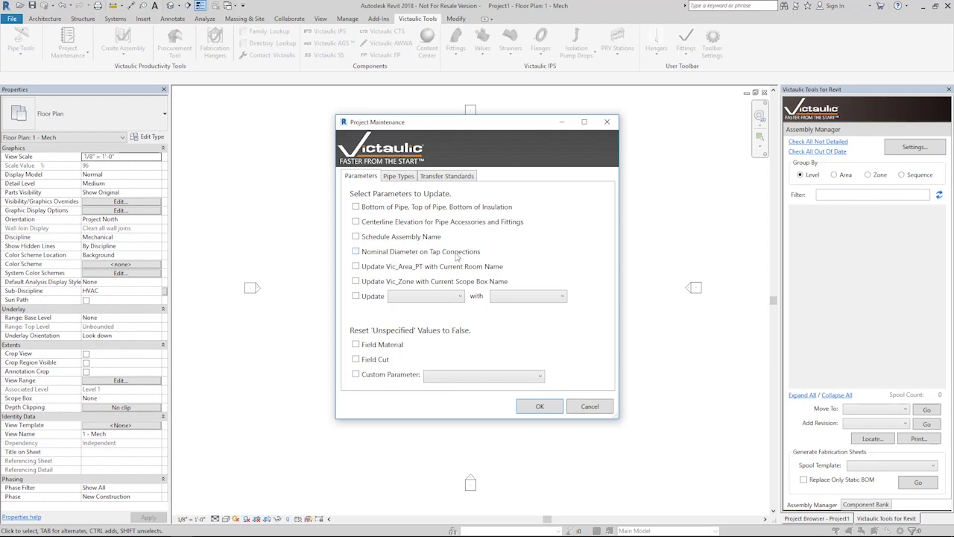
click(407, 179)
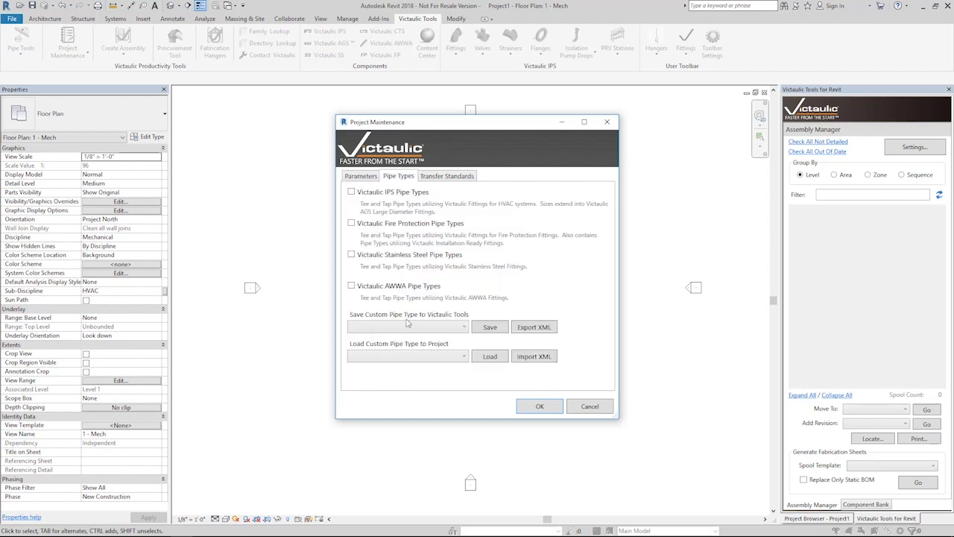
click(351, 191)
click(460, 357)
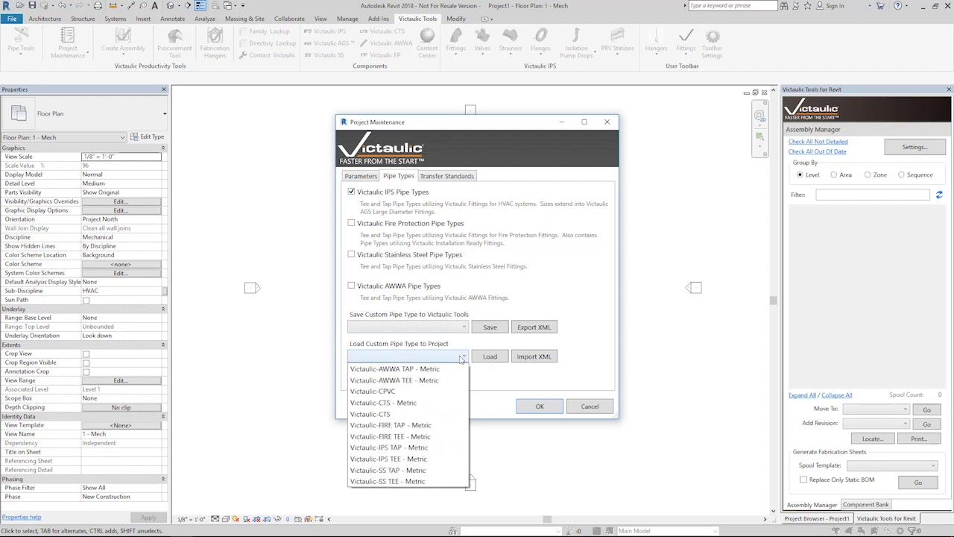
click(461, 358)
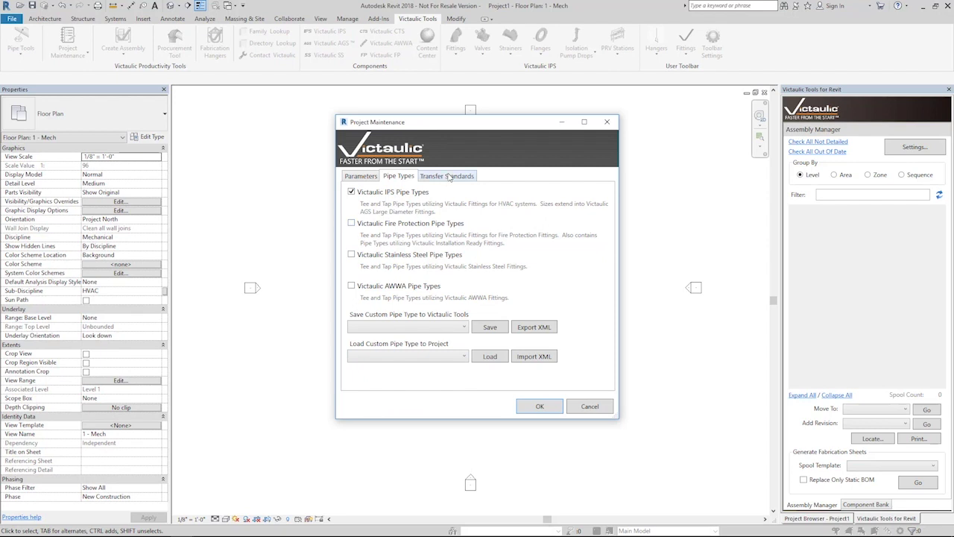
click(450, 177)
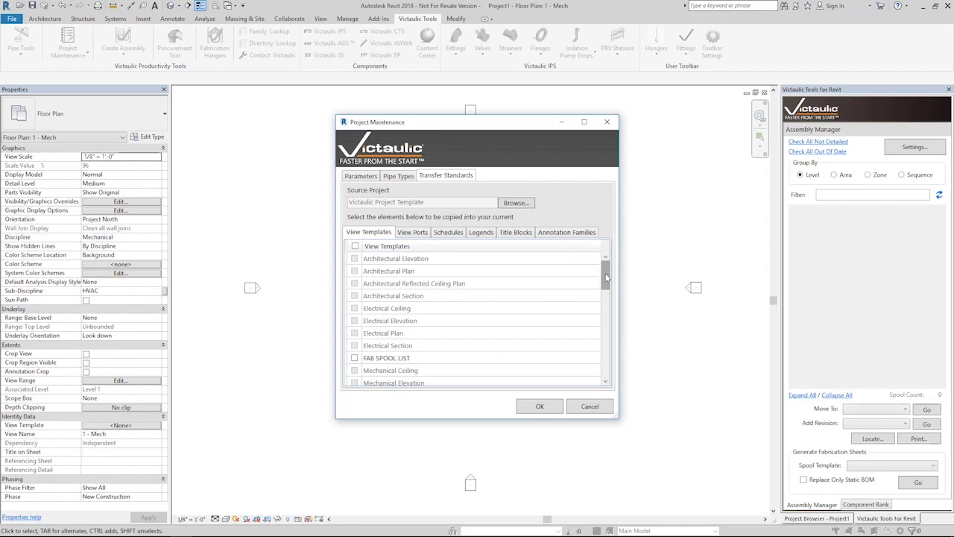
Include the VIC SPOOLING VIEW template under View Templates in the transfer
drag(607, 277, 605, 362)
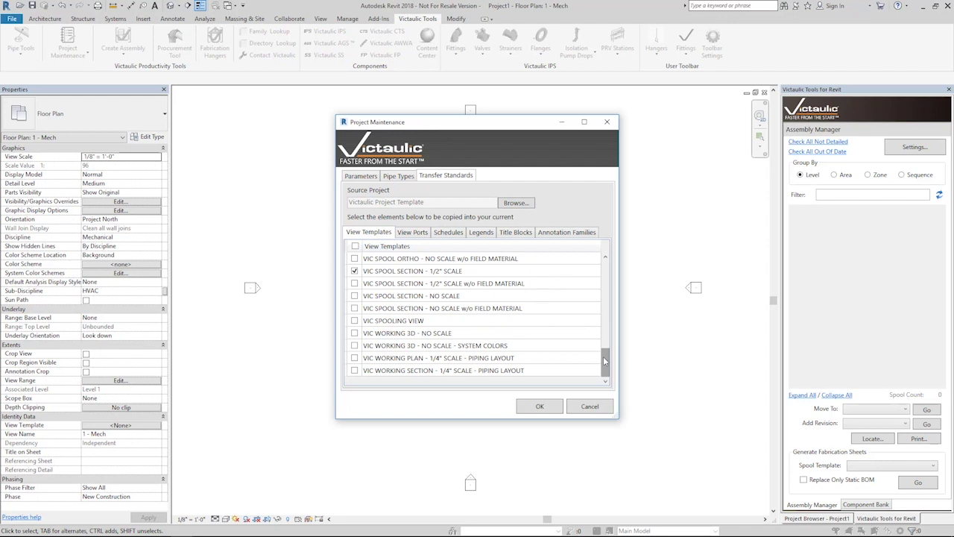
click(355, 321)
drag(607, 362, 606, 273)
Review the View Ports, Schedules, Legends, Title Blocks and Annotation Families to transfer
click(416, 233)
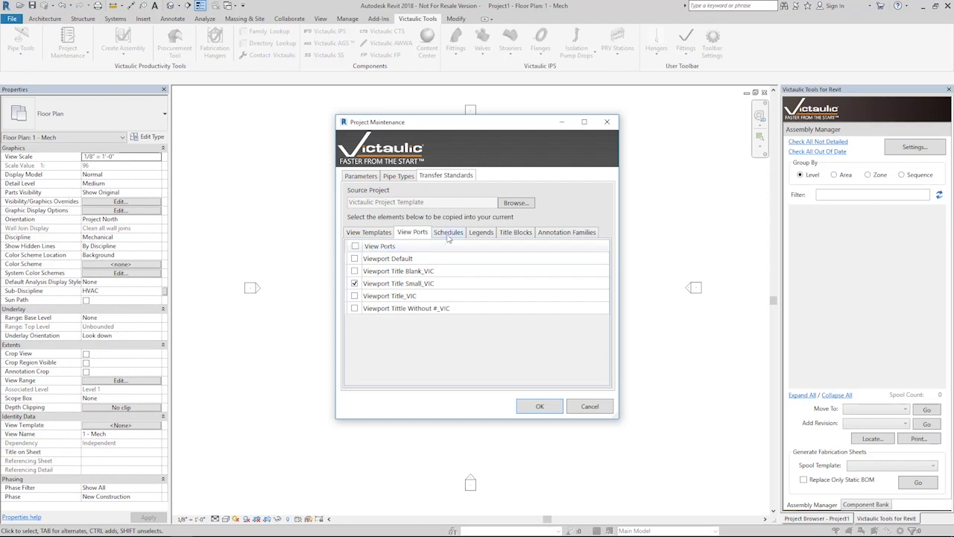
click(448, 234)
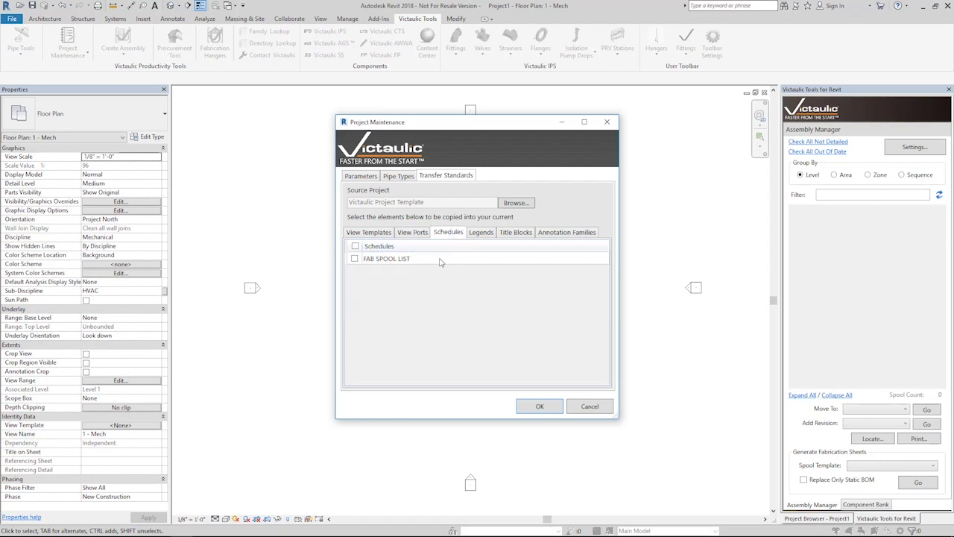
click(482, 233)
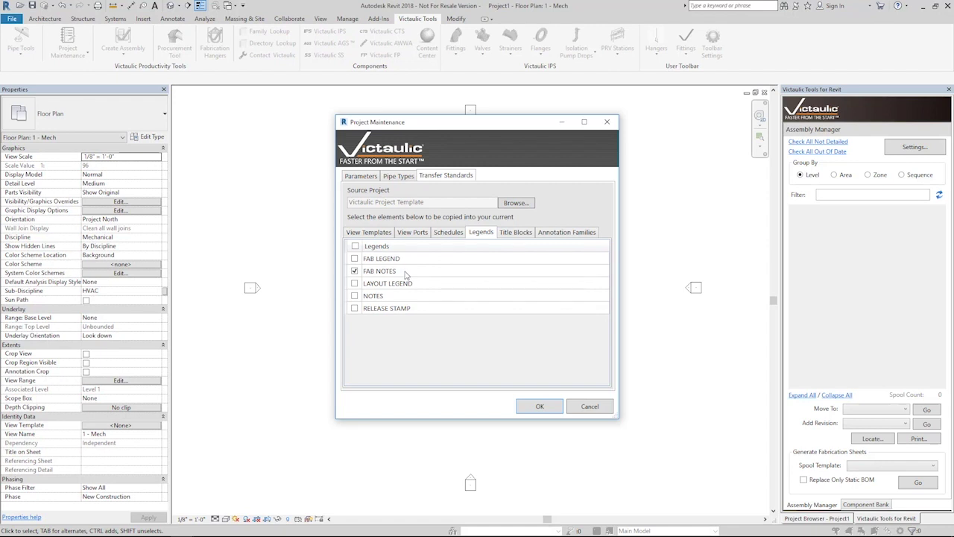
click(519, 233)
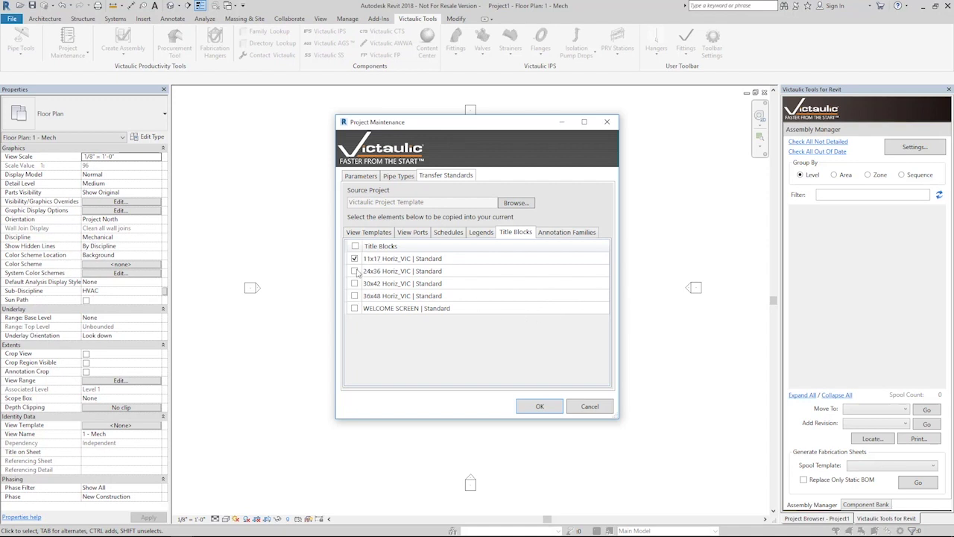
click(566, 232)
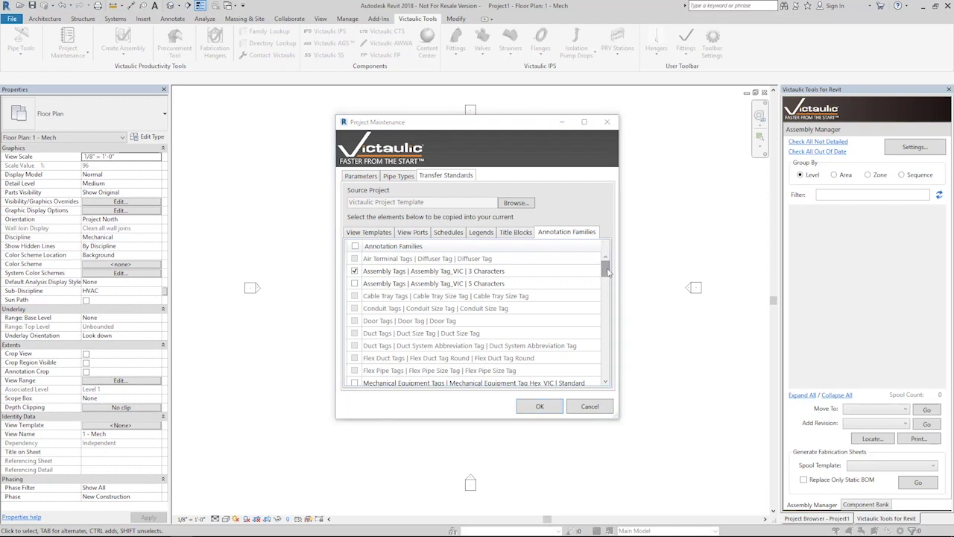
mouse_move(610, 276)
mouse_down()
mouse_move(610, 324)
mouse_move(610, 265)
mouse_up()
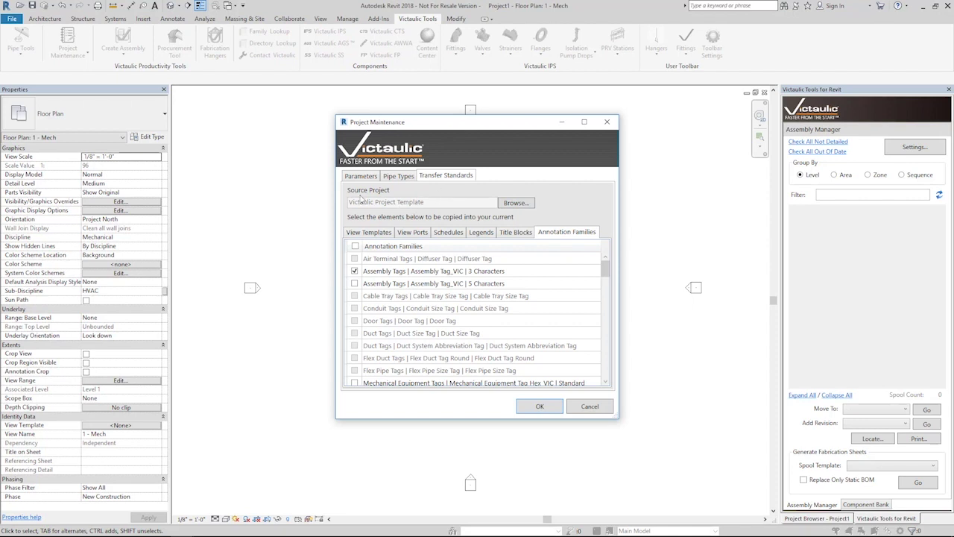
click(515, 203)
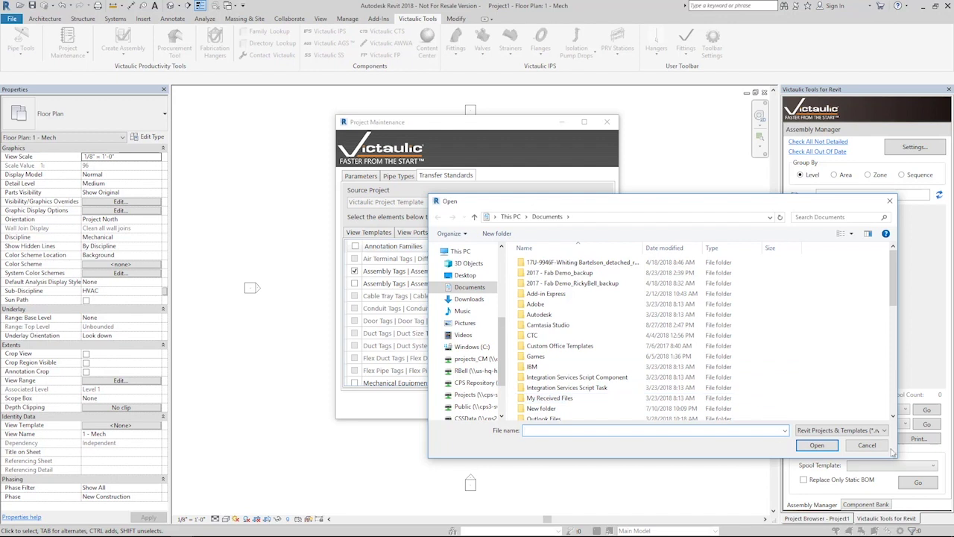
Keep the Victaulic Project Template as source, transfer the standards and accept all four duplicate-type warnings
click(884, 446)
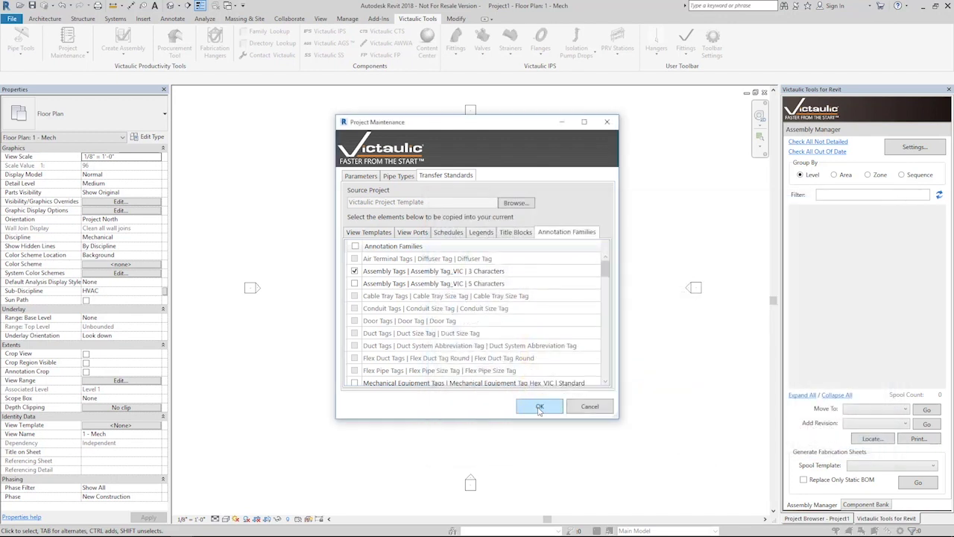
click(540, 407)
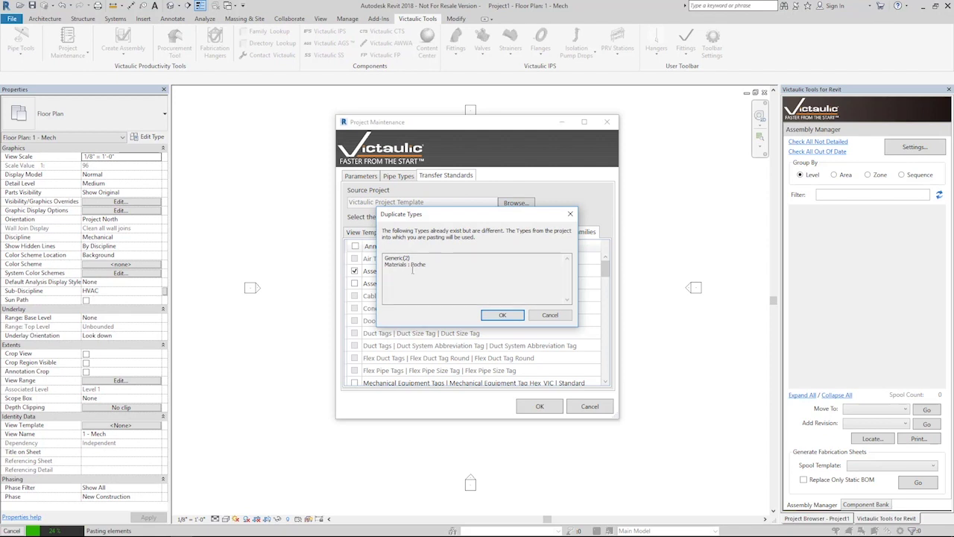
click(503, 315)
click(503, 315)
click(503, 315)
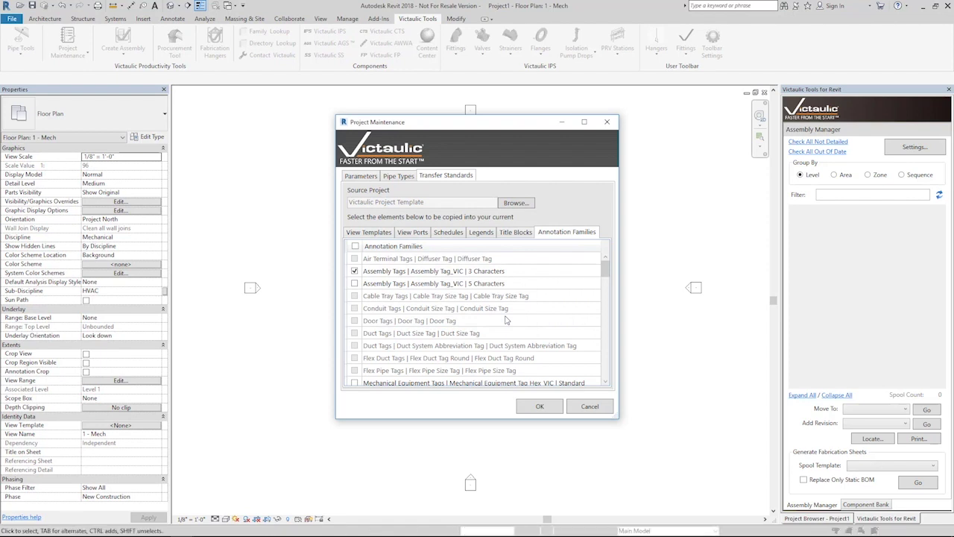
click(504, 317)
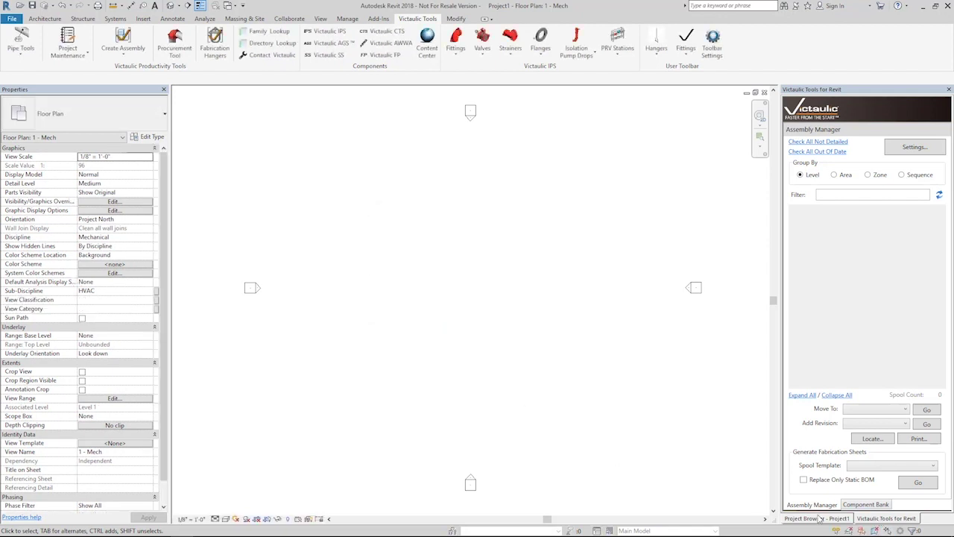
click(817, 518)
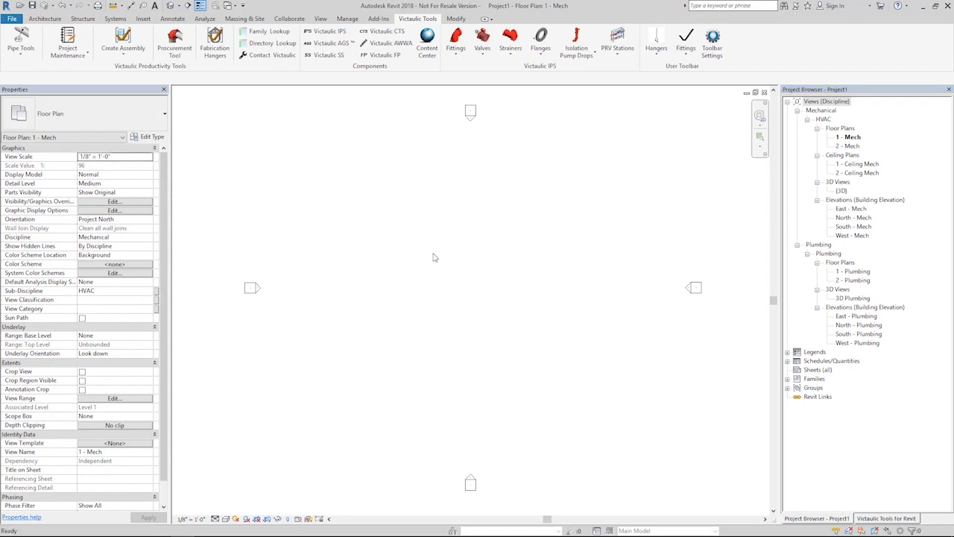
Draw stepped 6" pipe segments using the Victaulic-IPS TEE pipe type
key(p)
key(i)
click(82, 114)
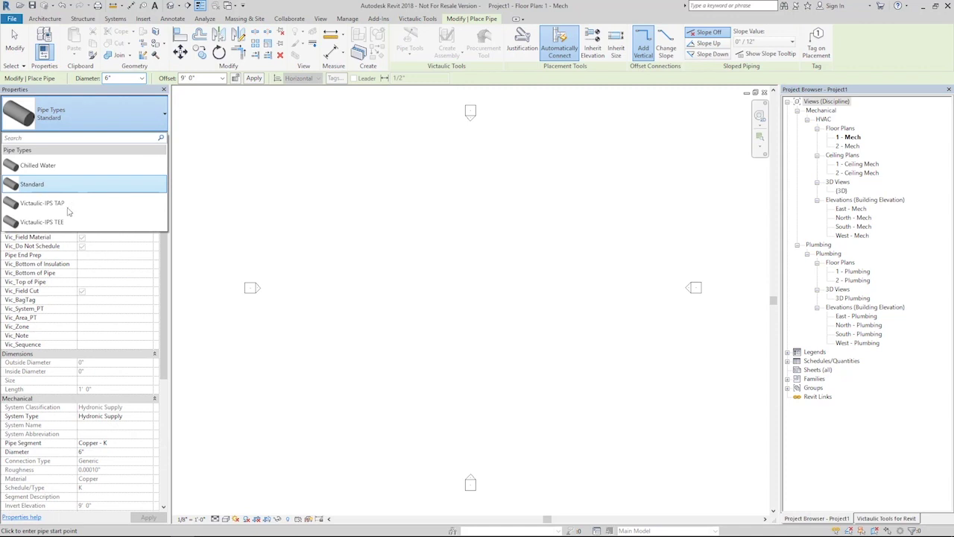
click(70, 222)
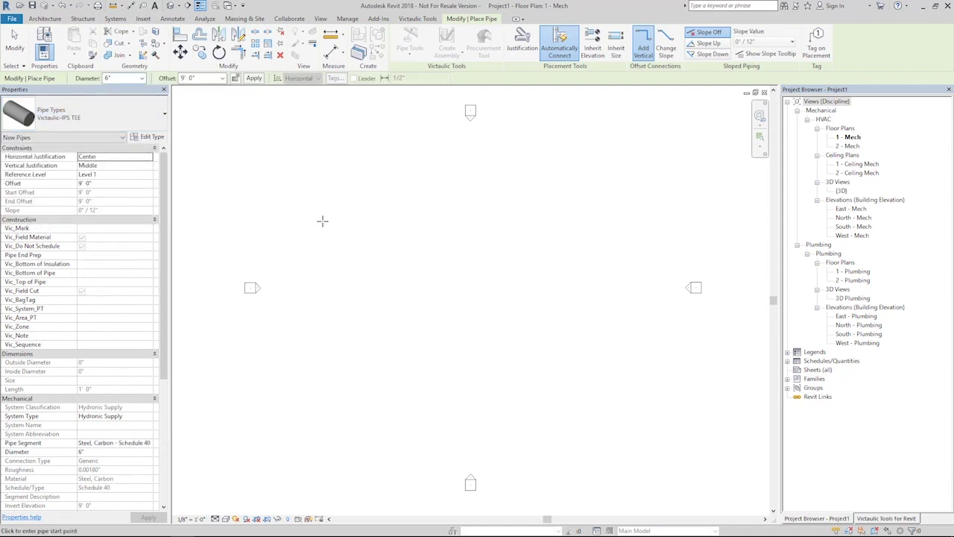
click(322, 221)
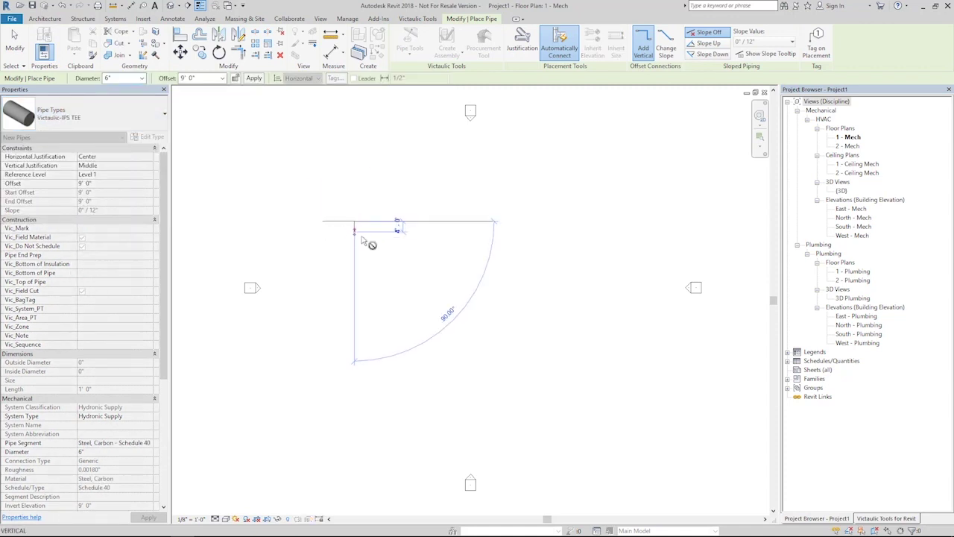
click(366, 231)
click(386, 241)
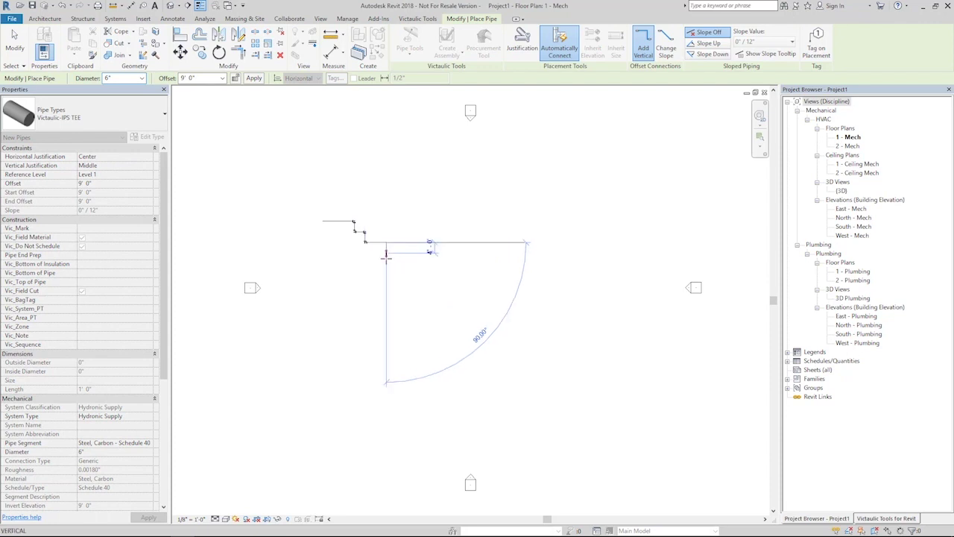
click(386, 261)
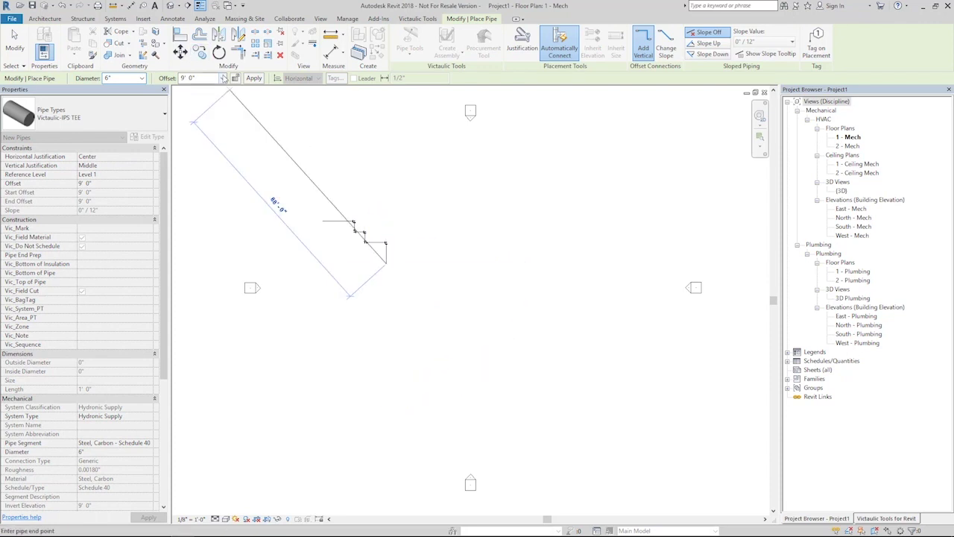
Rise the run to a 12' 0" offset and finish drawing pipes
click(223, 79)
text(12)
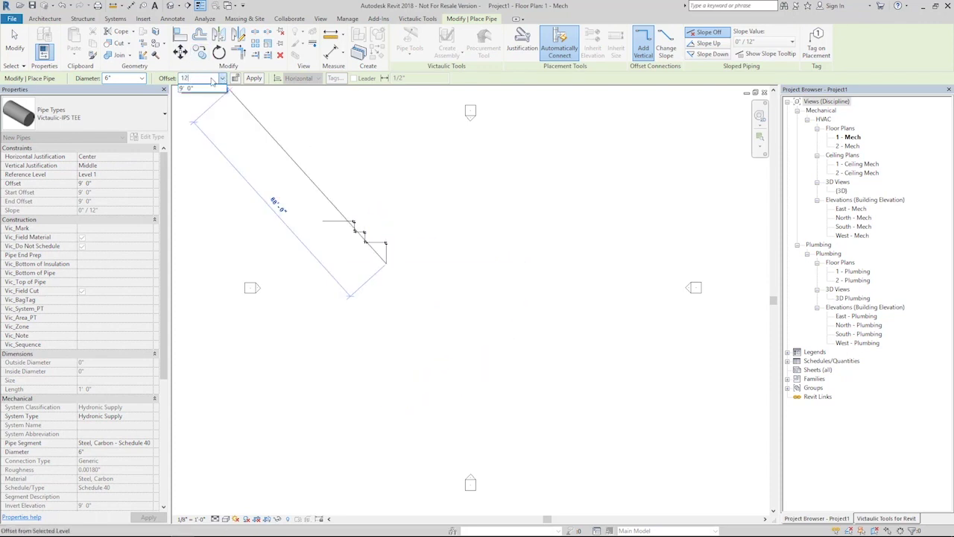
key(Return)
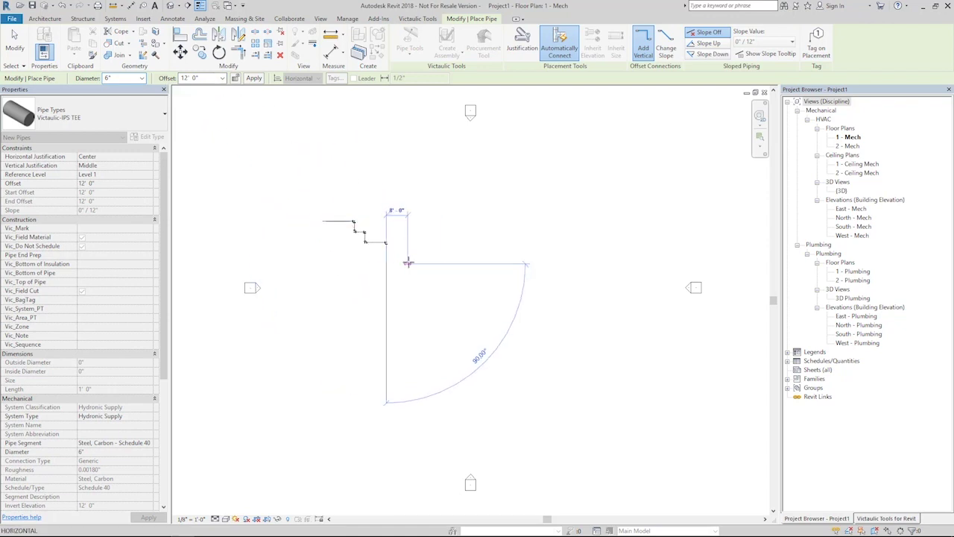
click(409, 283)
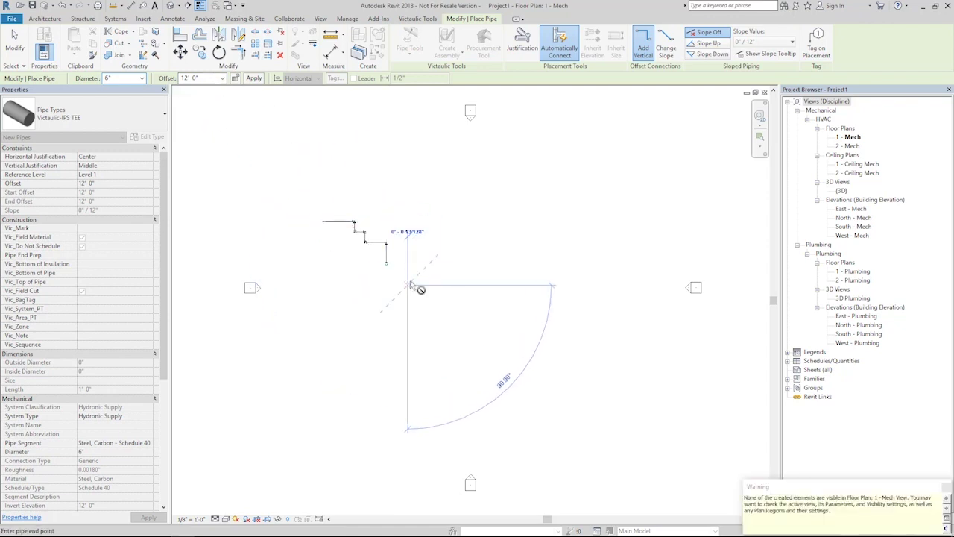
key(Escape)
key(Escape)
scroll(345, 243, up, 3)
scroll(346, 243, up, 2)
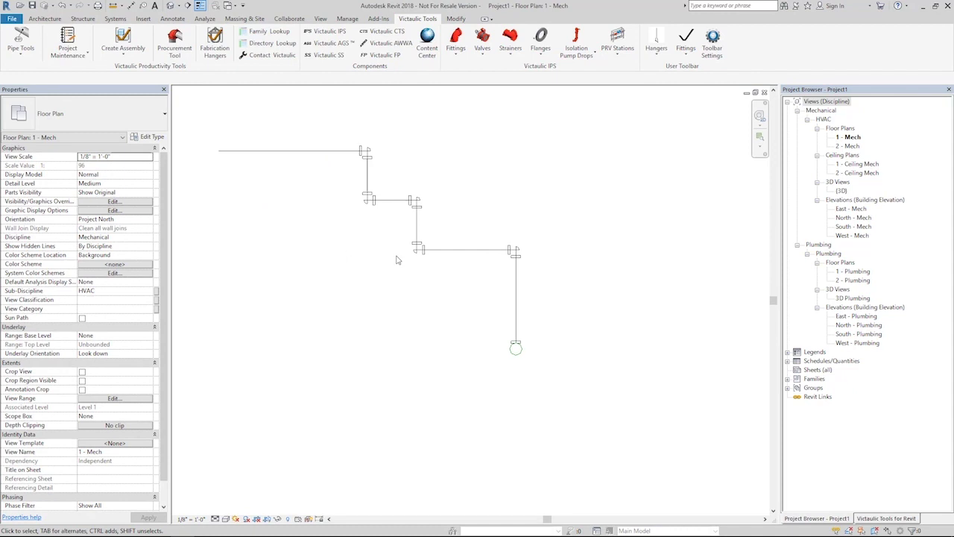
scroll(383, 272, up, 2)
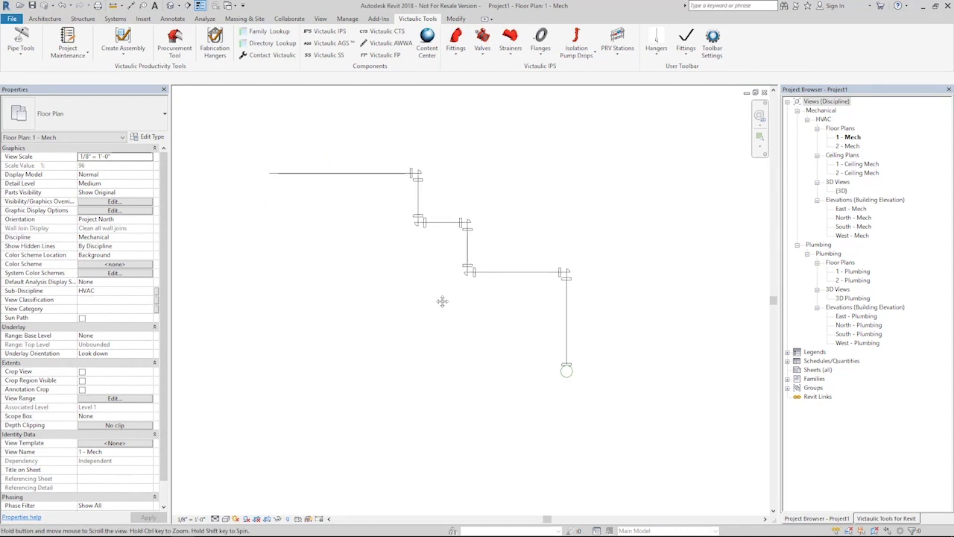
double_click(843, 192)
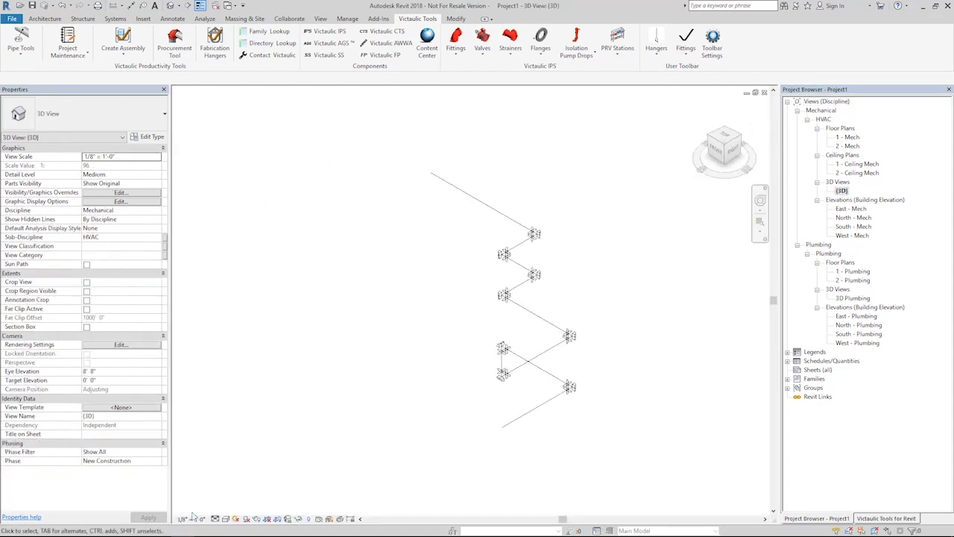
Set the {3D} view to Fine detail and Shaded style, then orbit to a near-front view
click(225, 519)
click(227, 508)
click(226, 519)
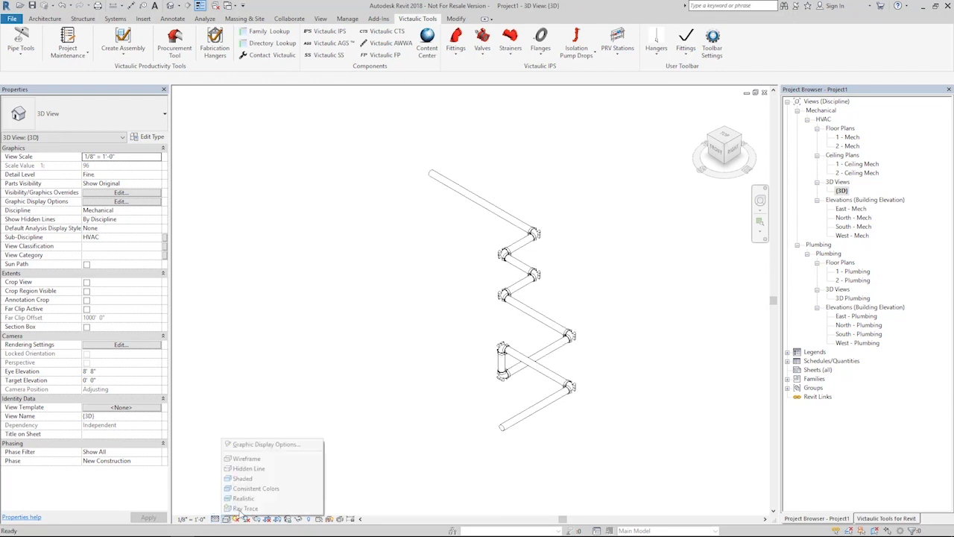
click(251, 482)
click(534, 316)
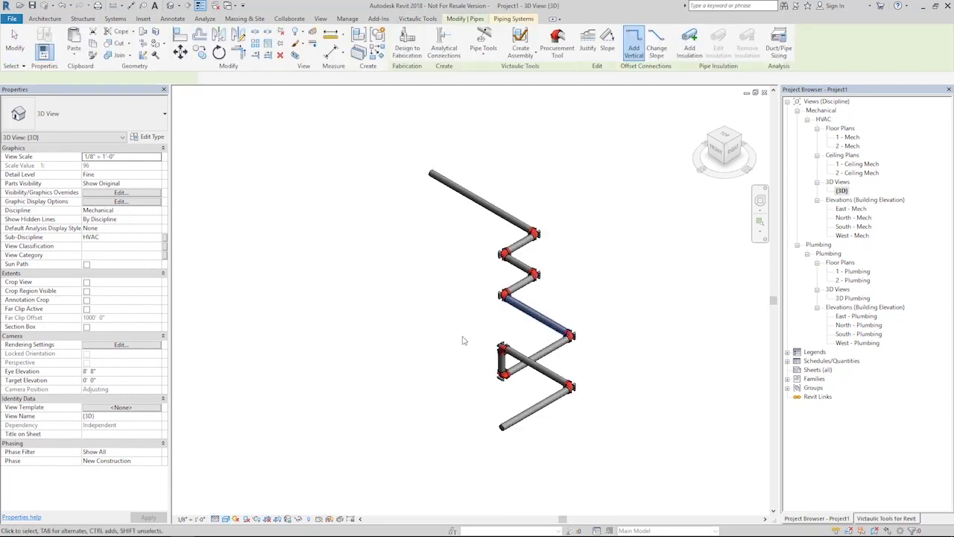
shift+middle_drag(460, 335, 533, 371)
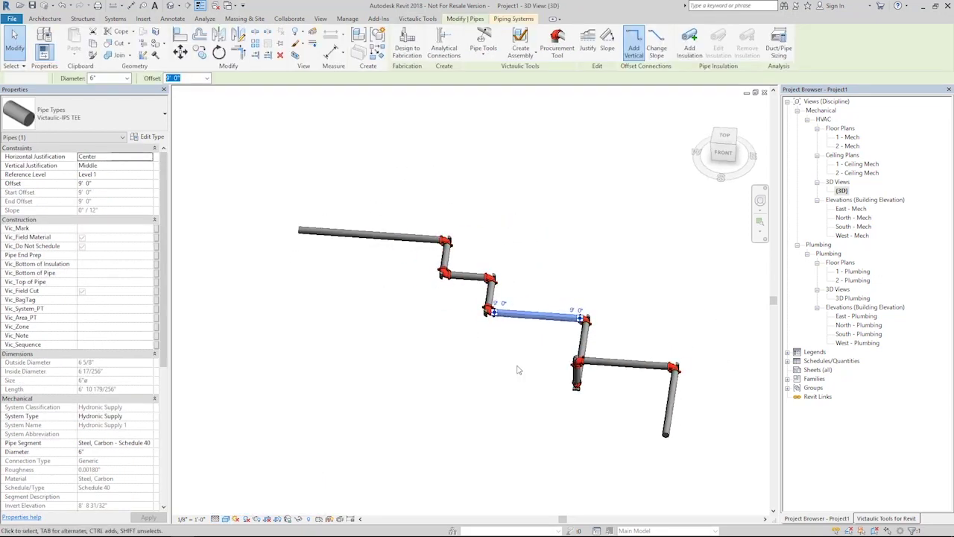
click(518, 370)
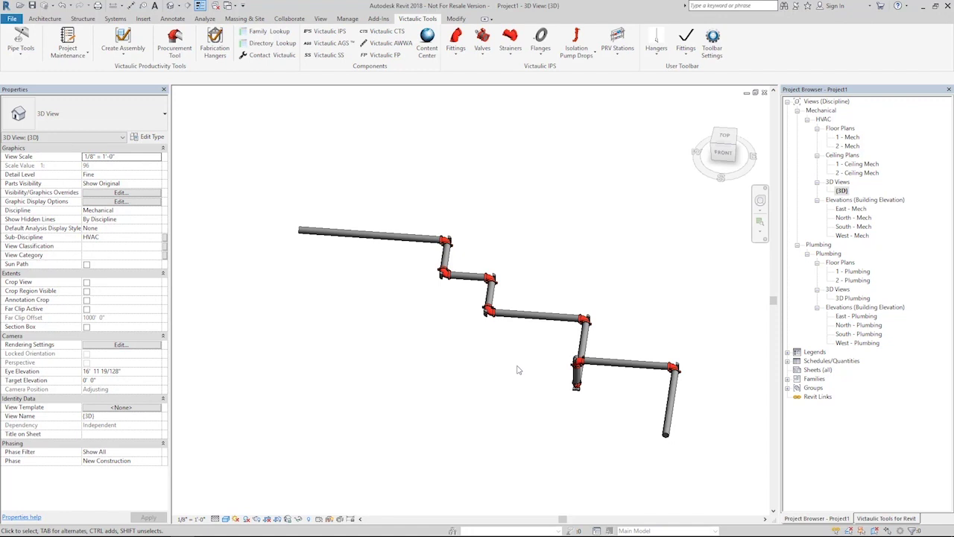
Duplicate the {3D} view and rename the copy to Spooling view
right_click(842, 191)
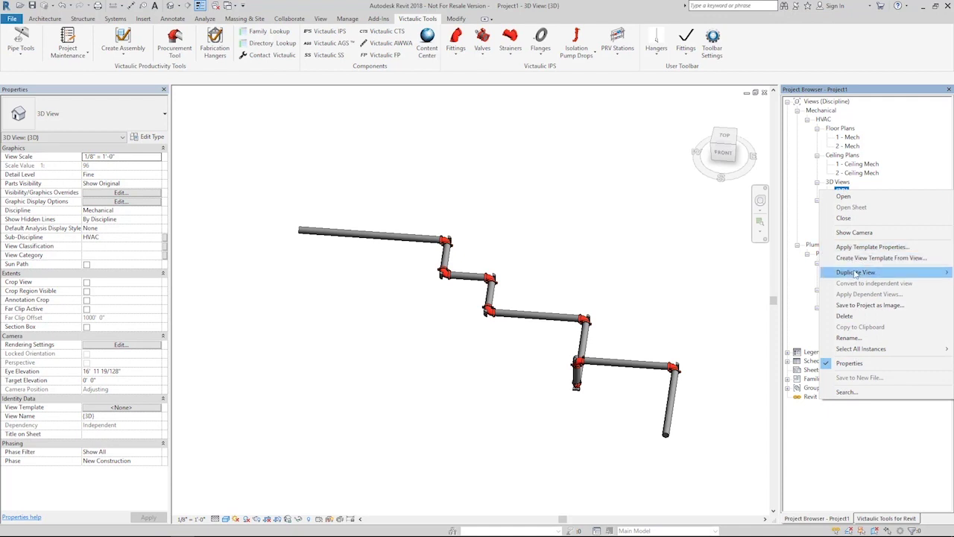
mouse_move(855, 274)
click(739, 272)
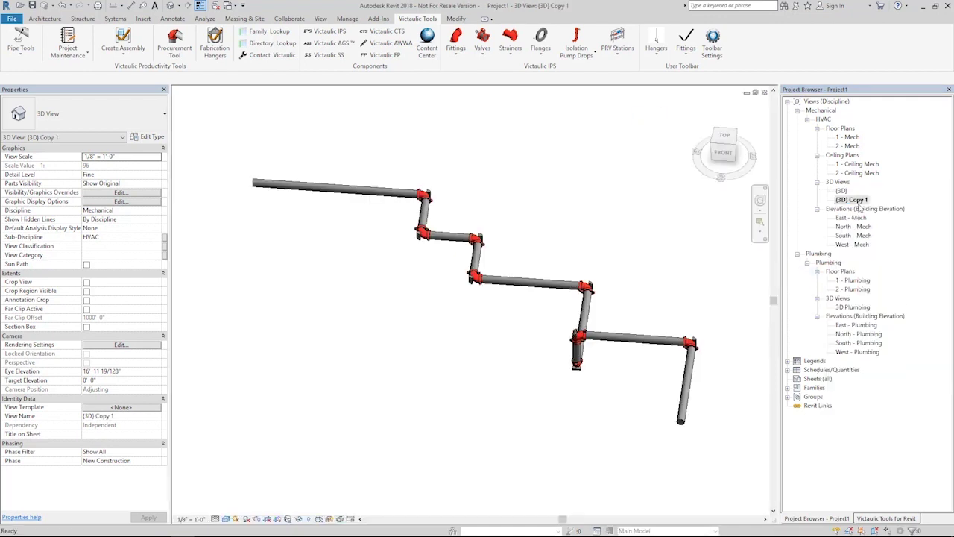
right_click(853, 201)
click(848, 348)
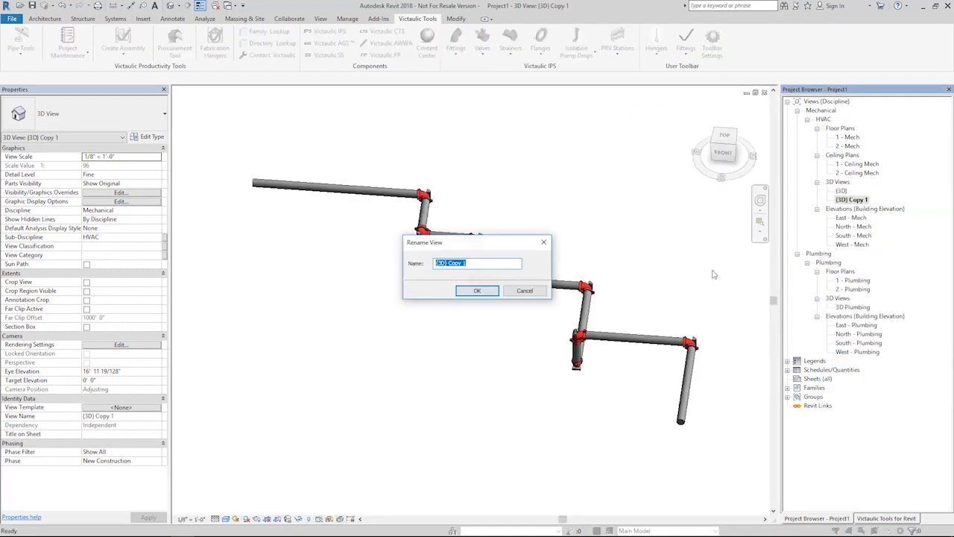
text(Spi)
key(Return)
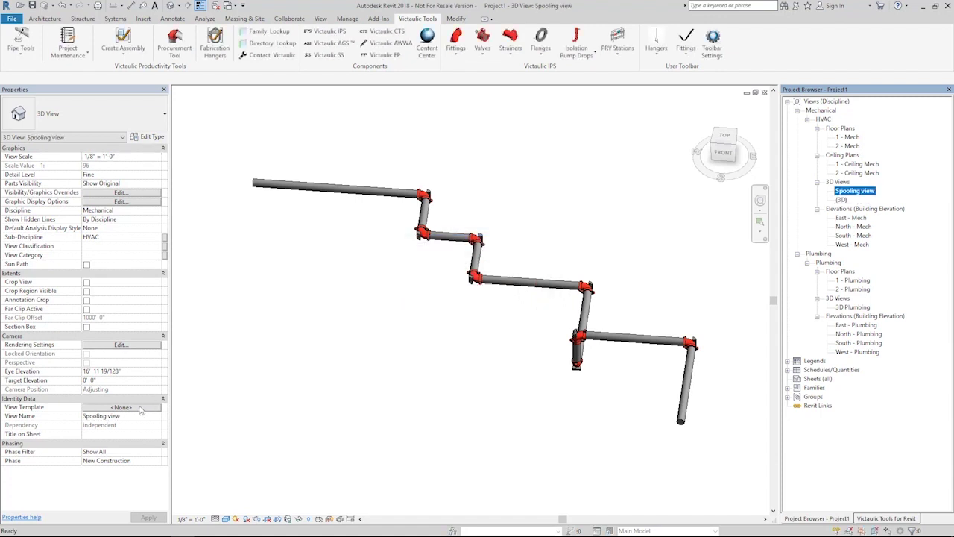
Apply the VIC SPOOLING VIEW view template to Spooling view
click(122, 408)
click(366, 259)
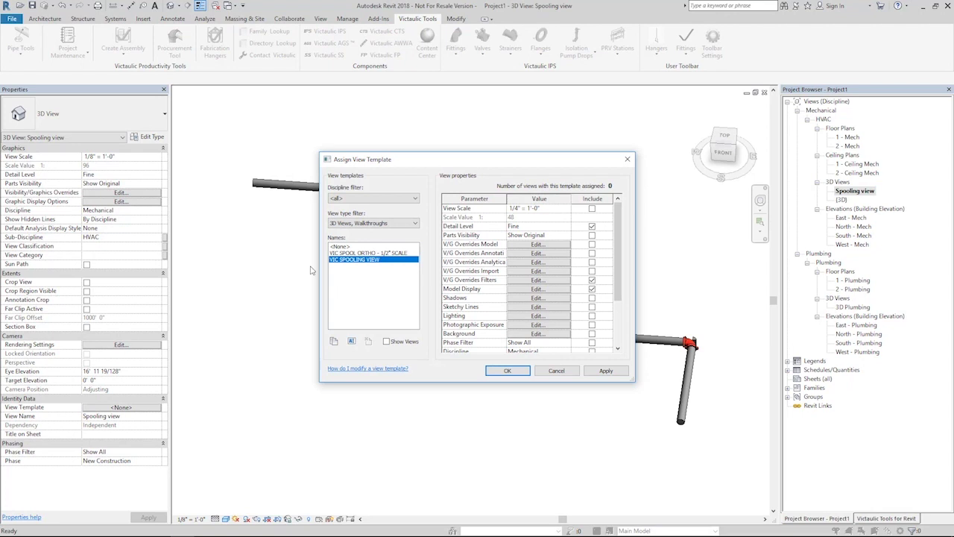
click(507, 371)
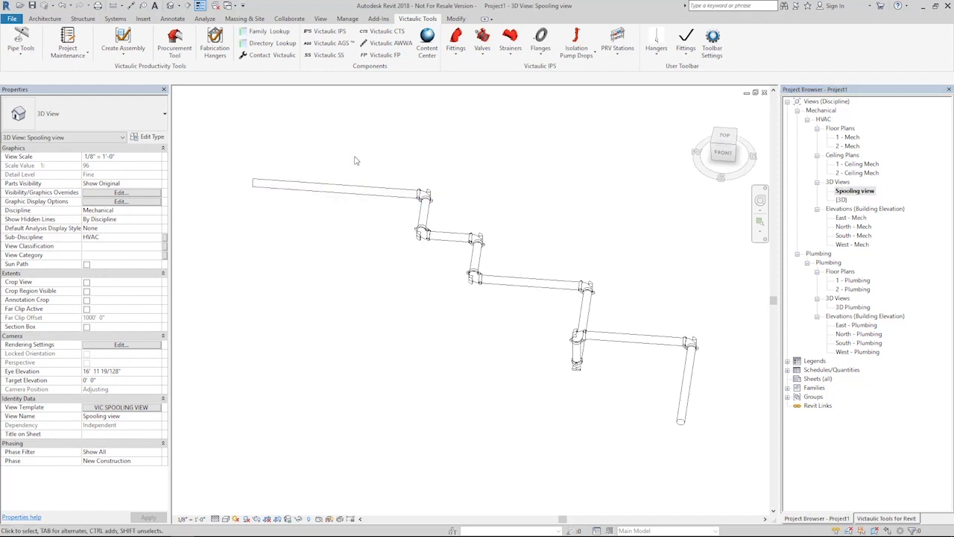
Select the top pipe and create continuous CHWS- spool assemblies, CHWS-01 through CHWS-07
drag(198, 154, 473, 219)
click(521, 41)
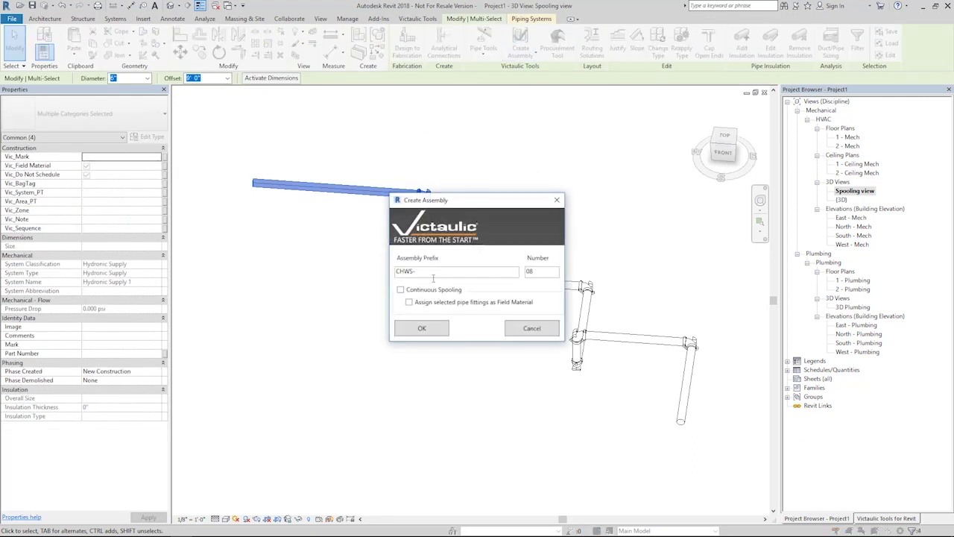
click(401, 290)
click(422, 329)
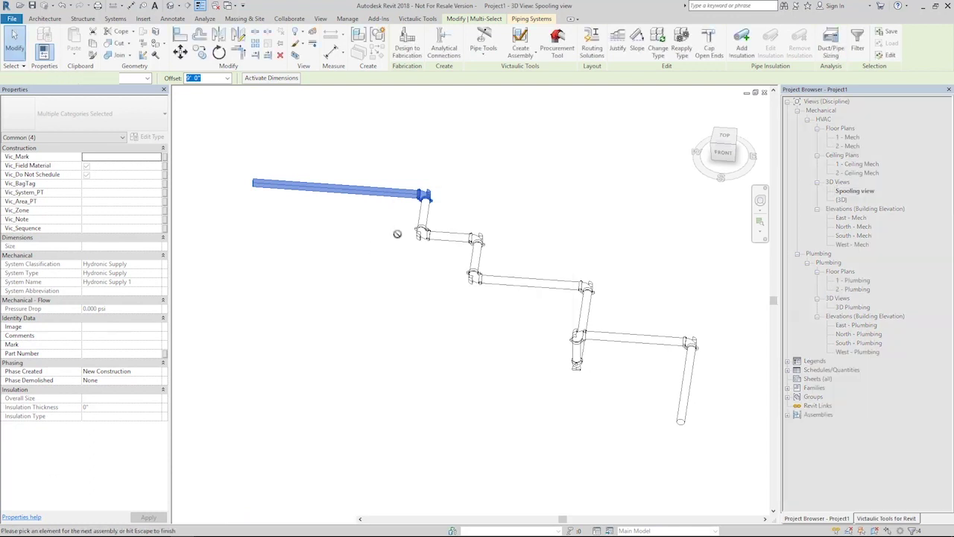
key(Escape)
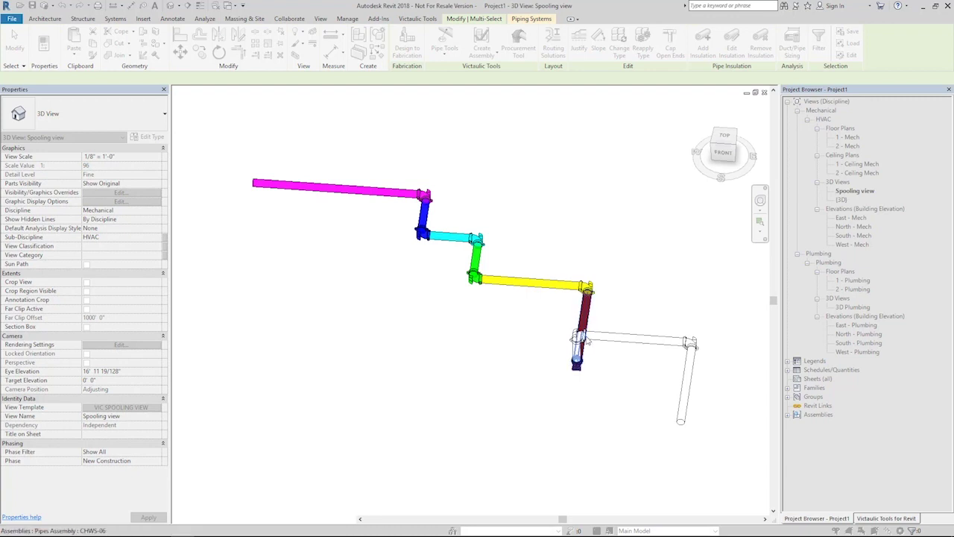
scroll(580, 339, up, 4)
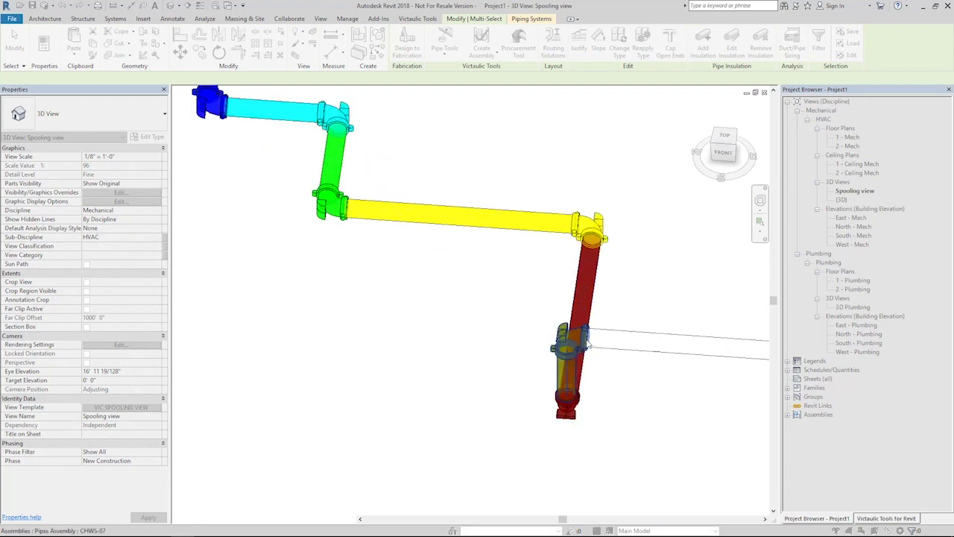
scroll(552, 343, down, 3)
click(463, 339)
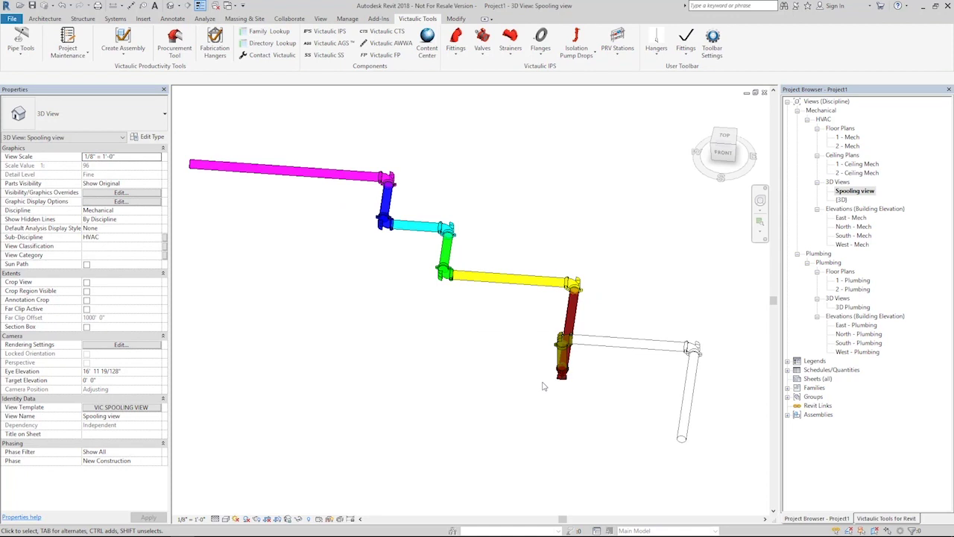
In Assembly Manager, select all Level 1 assemblies and generate sheets with MEP Family Template
click(902, 518)
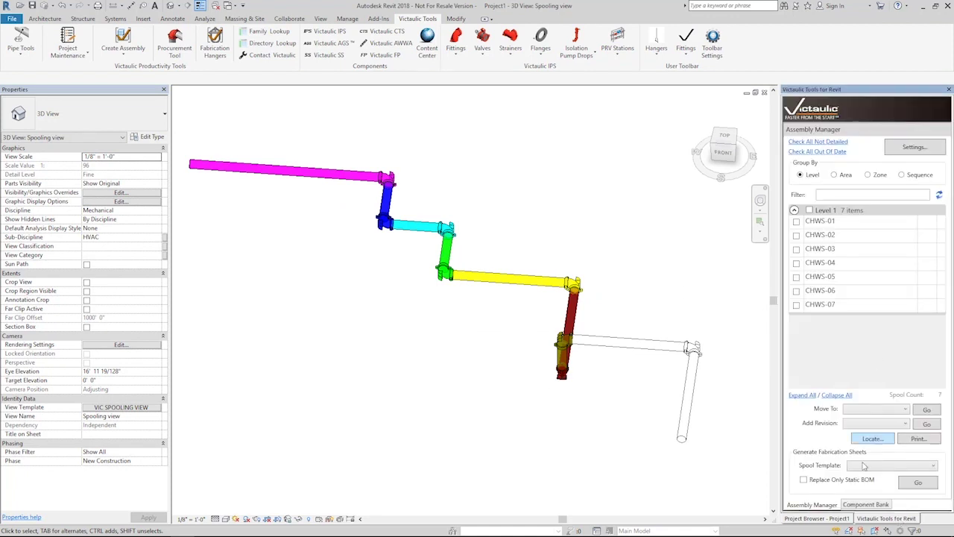
click(810, 211)
click(889, 470)
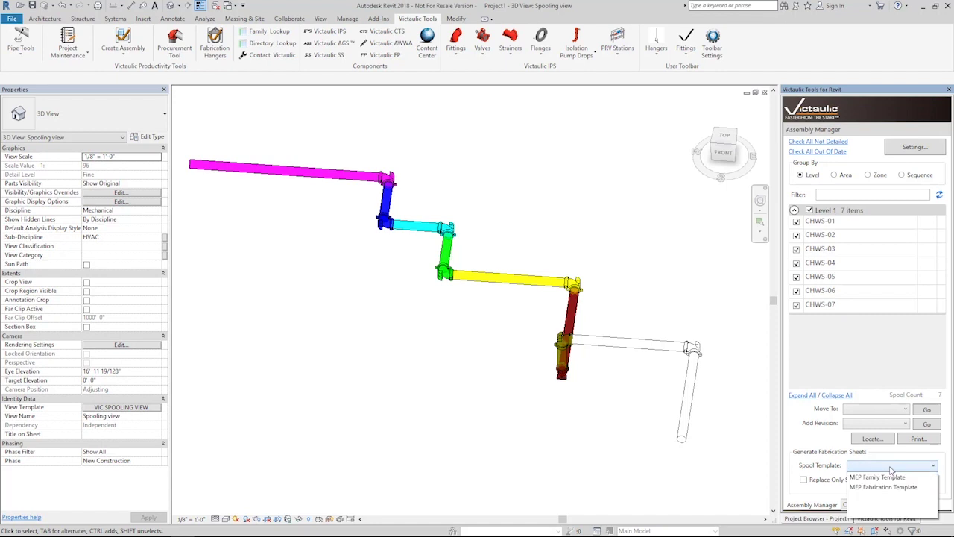
click(894, 480)
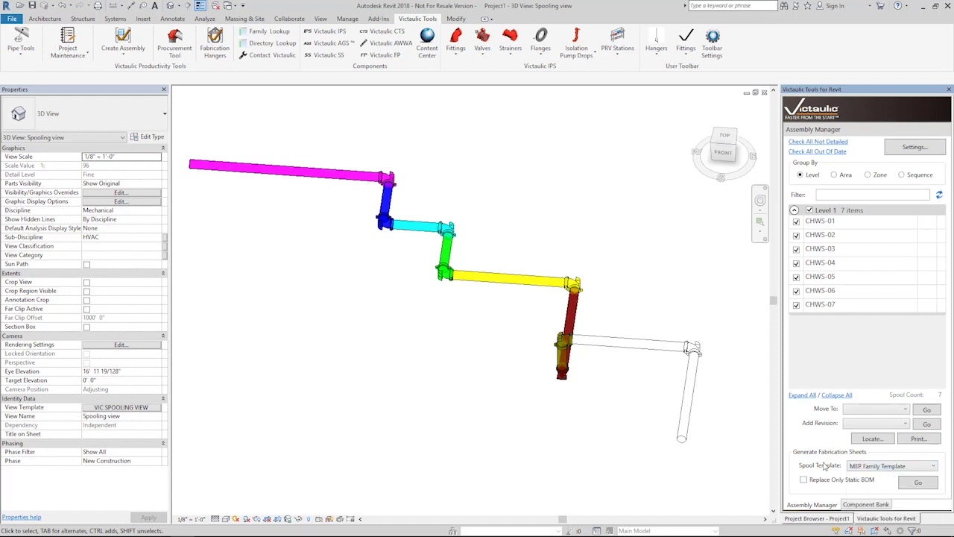
click(922, 484)
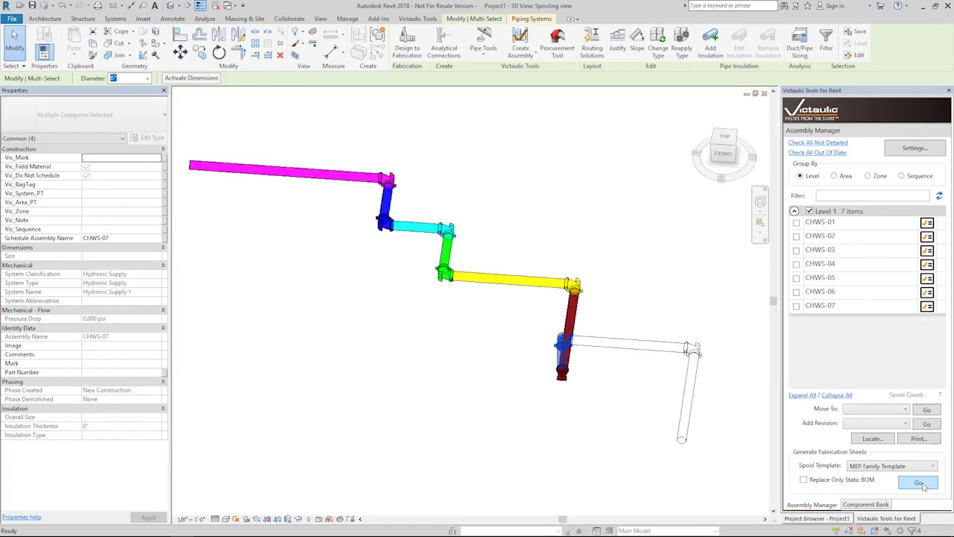
Open the CHWS-04 fabrication sheet, then the CHWS-03 sheet
click(928, 265)
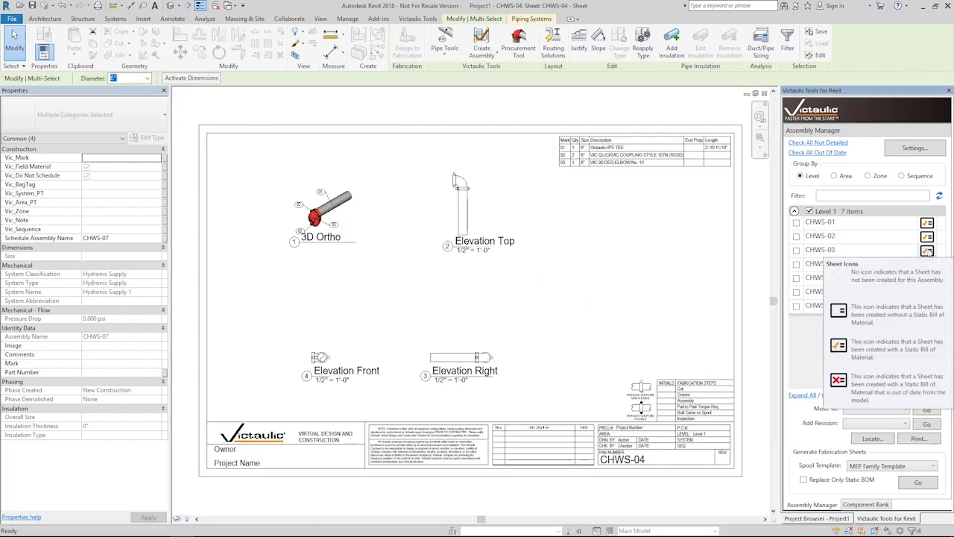
click(928, 251)
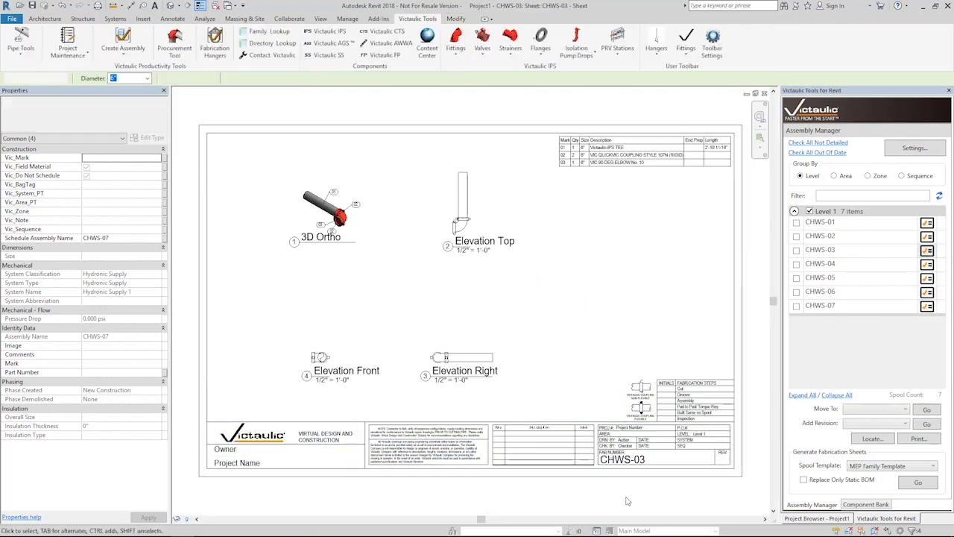